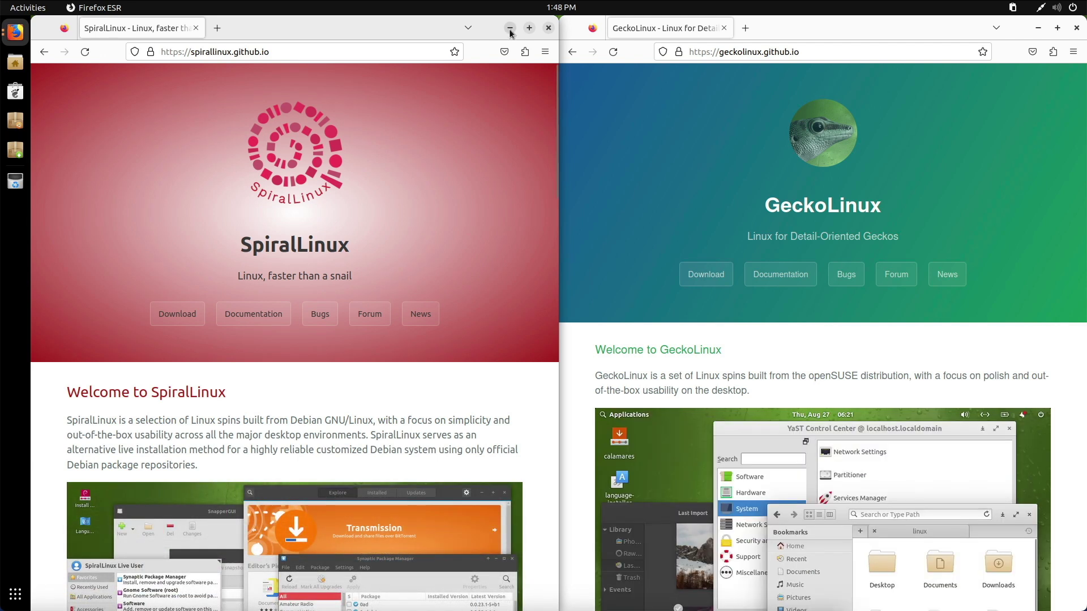
Minimize the left Firefox window showing spirallinux.github.io.
left_click(509, 28)
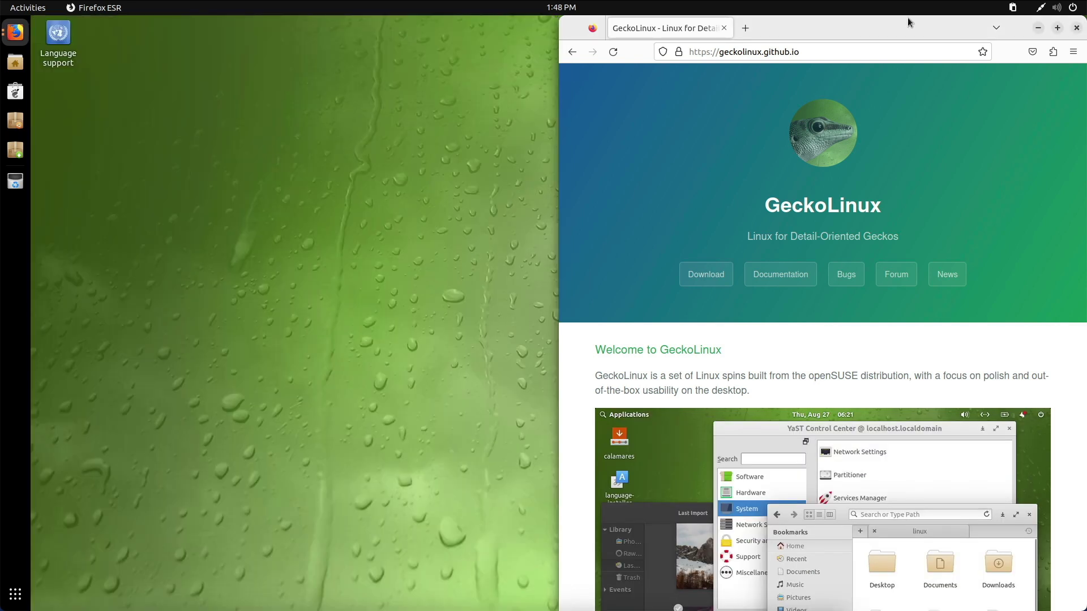
Minimize the GeckoLinux Firefox window so only the desktop wallpaper remains.
left_click(1040, 28)
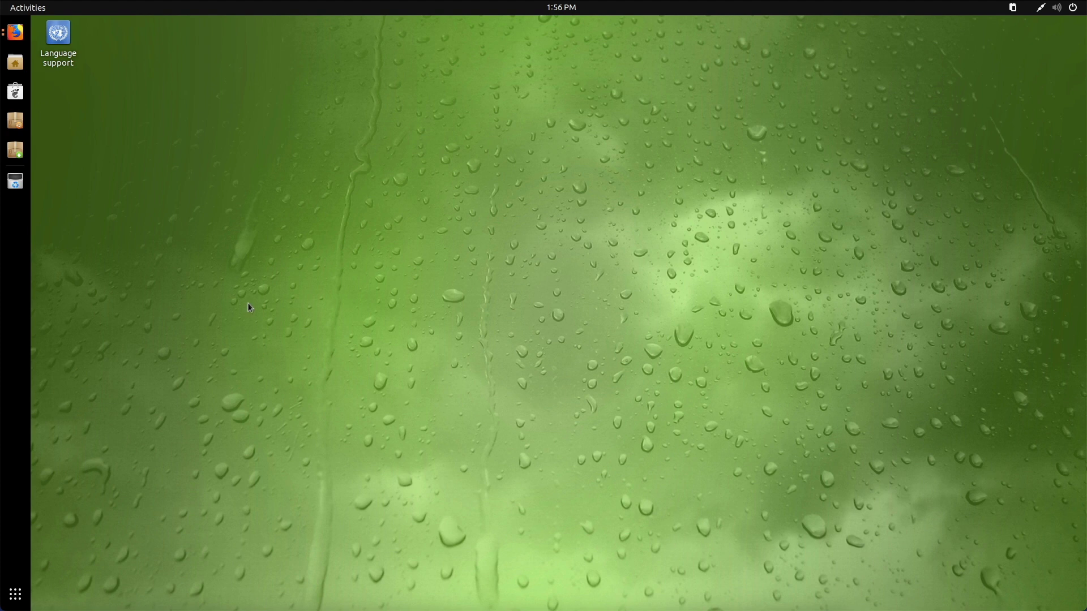
Launch LibreOffice Writer from the second page of the Super+A app grid.
key("super+a")
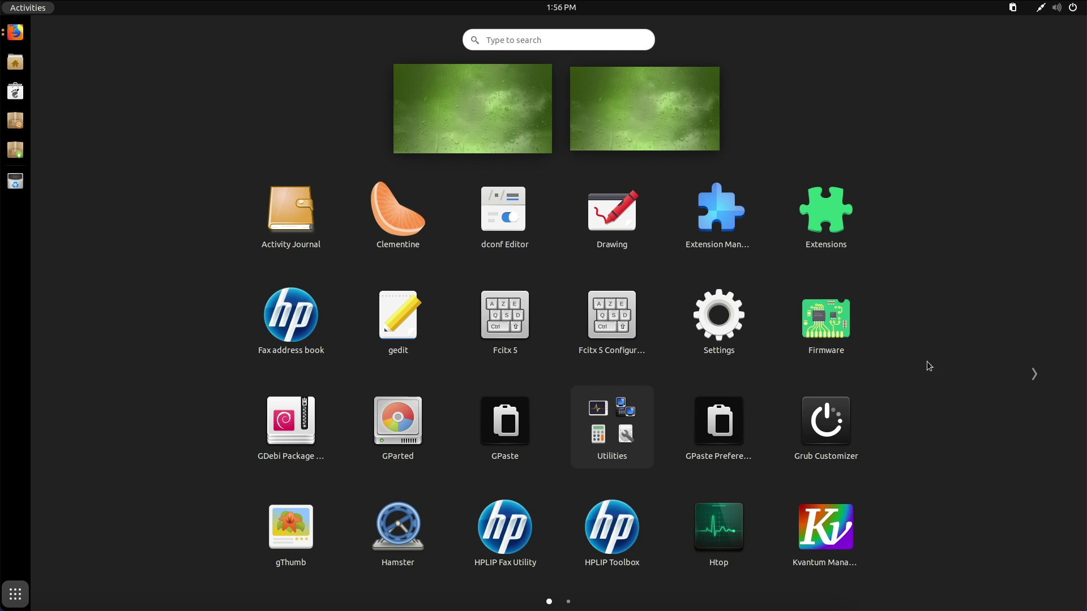
left_click(1032, 373)
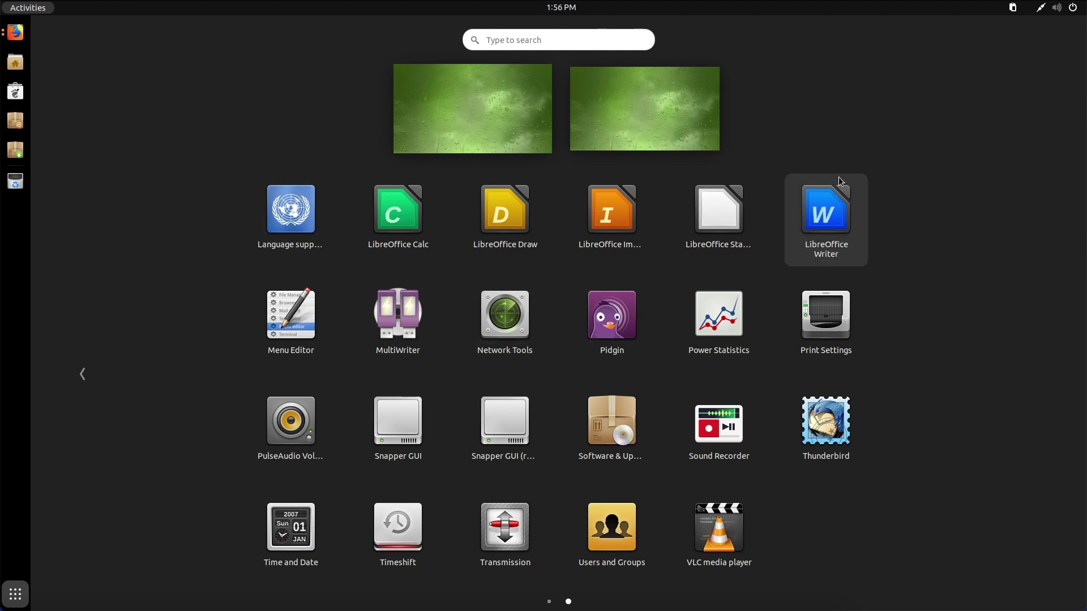
left_click(815, 209)
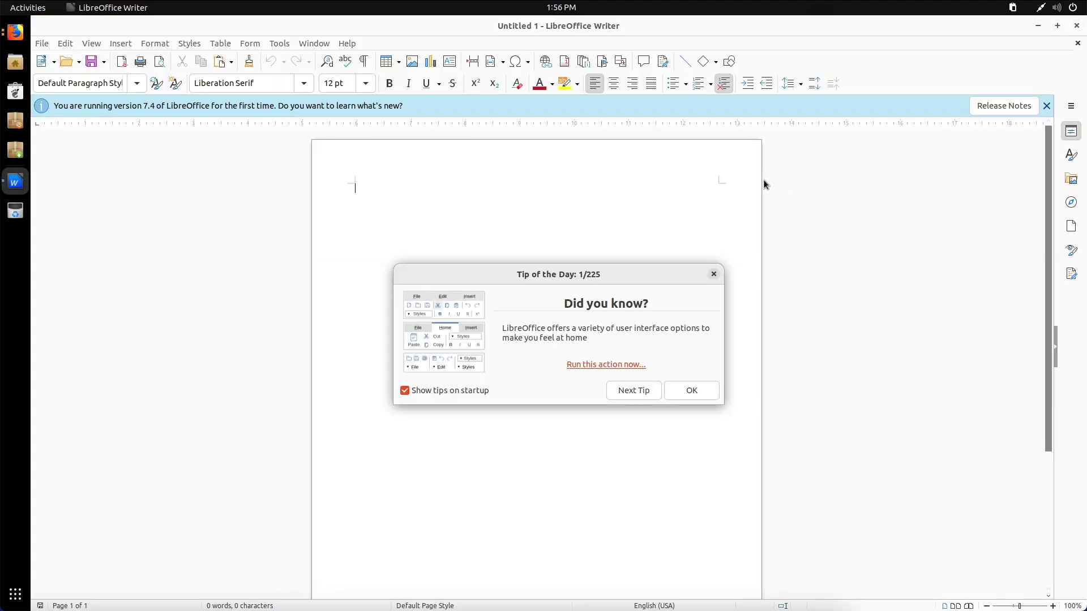
Dismiss the Tip of the Day dialog and close the Writer window.
left_click(714, 276)
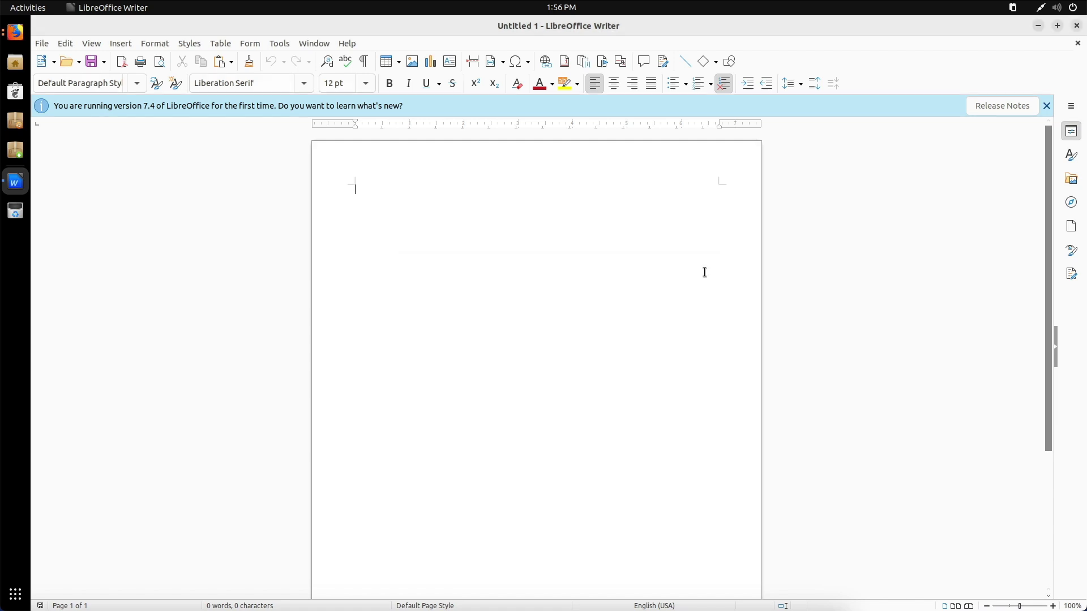
left_click(1077, 27)
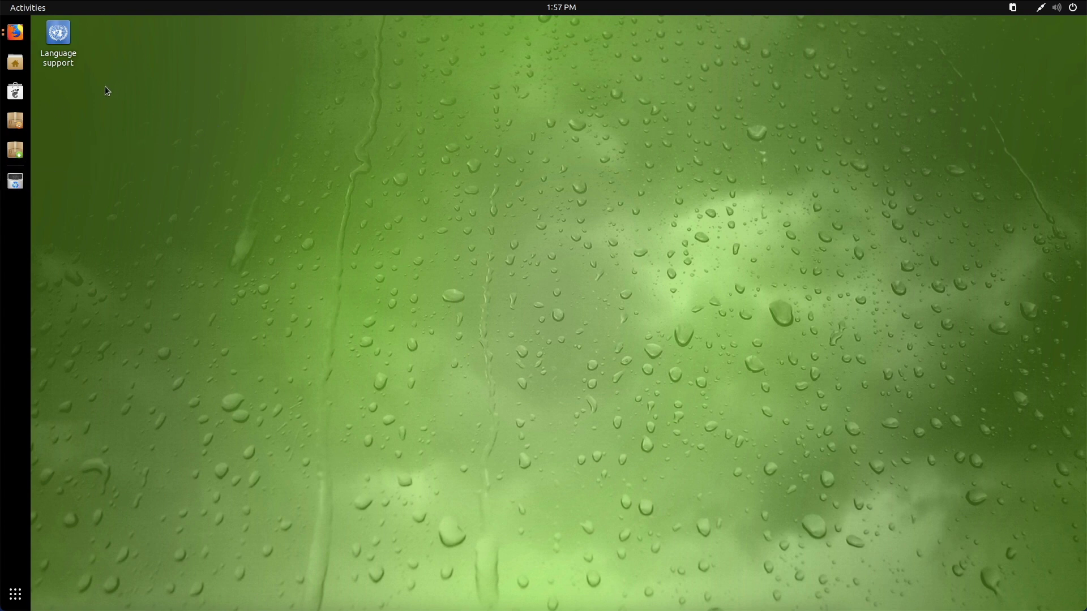
Launch GNOME Software from the left dock, opening its Explore page.
left_click(17, 93)
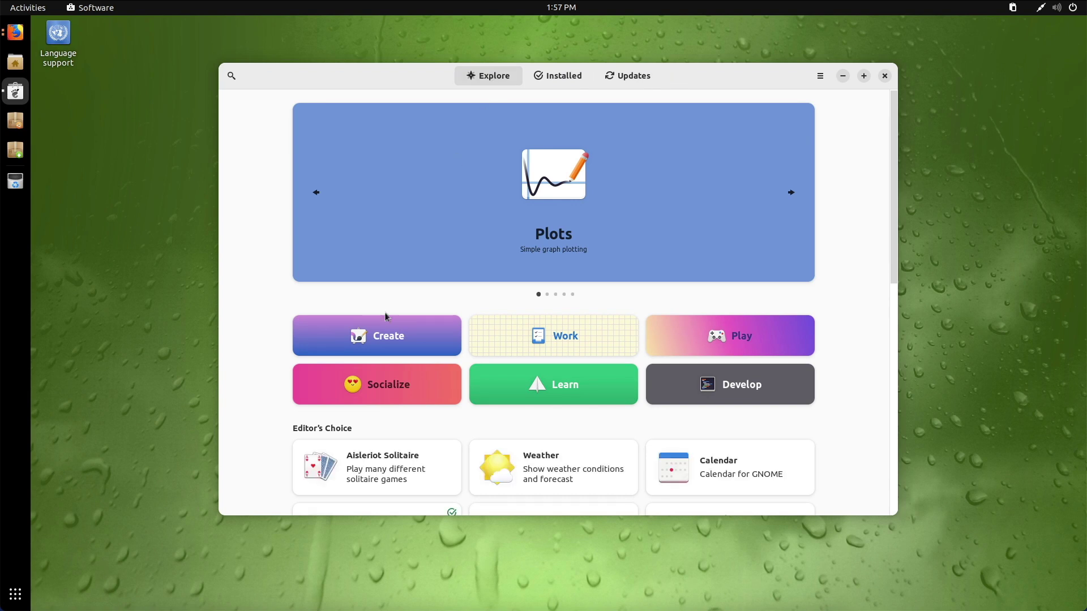
Browse the Socialize category, then view the Installed list and the Updates page.
left_click(404, 389)
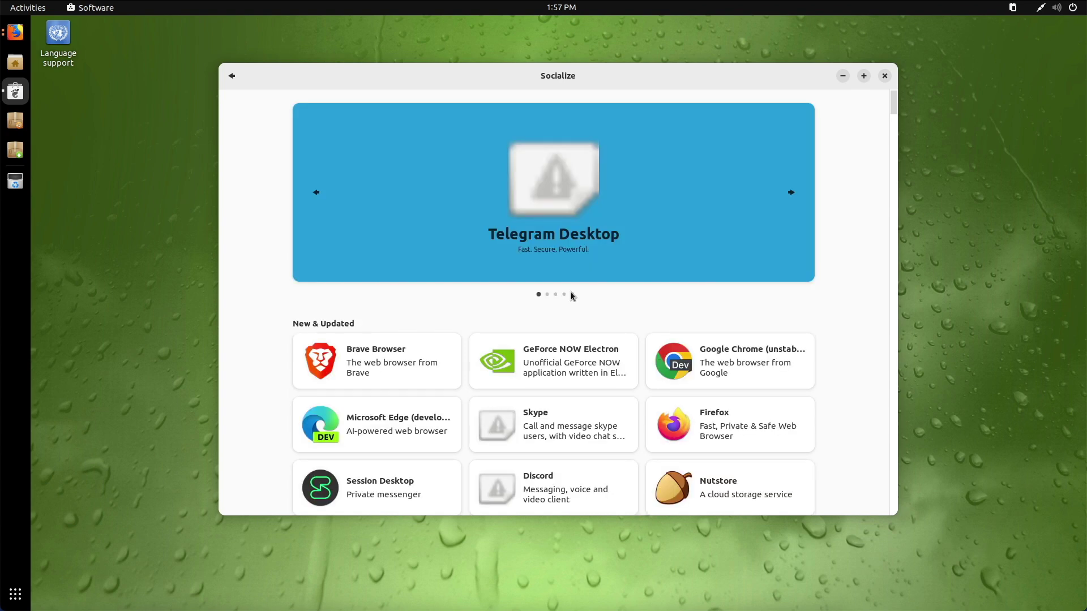
scroll(568, 343, "down", 3)
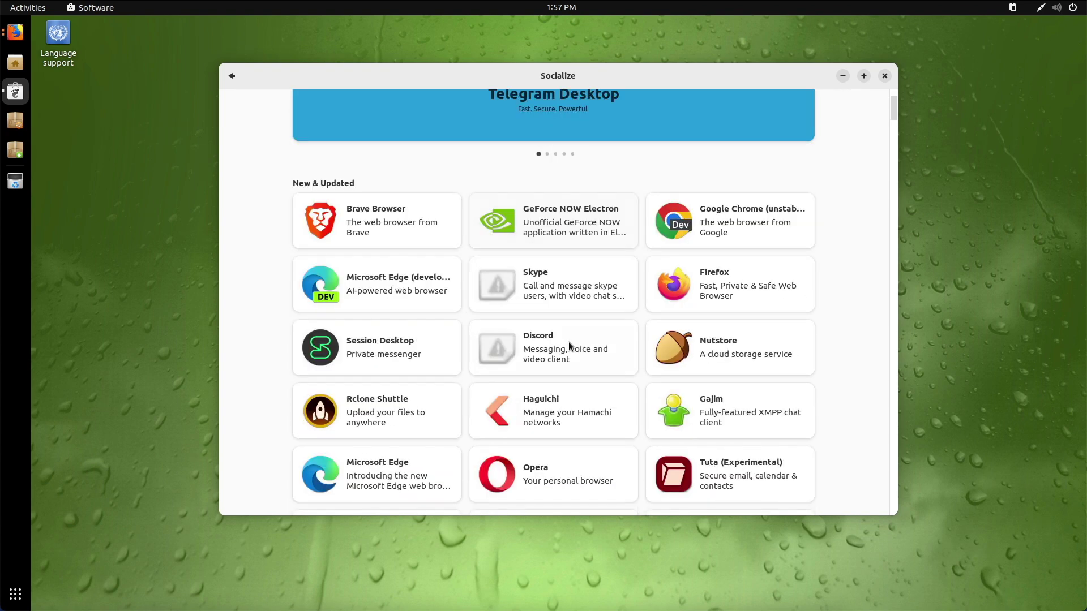
scroll(568, 342, "down", 2)
scroll(567, 342, "down", 5)
scroll(567, 343, "up", 10)
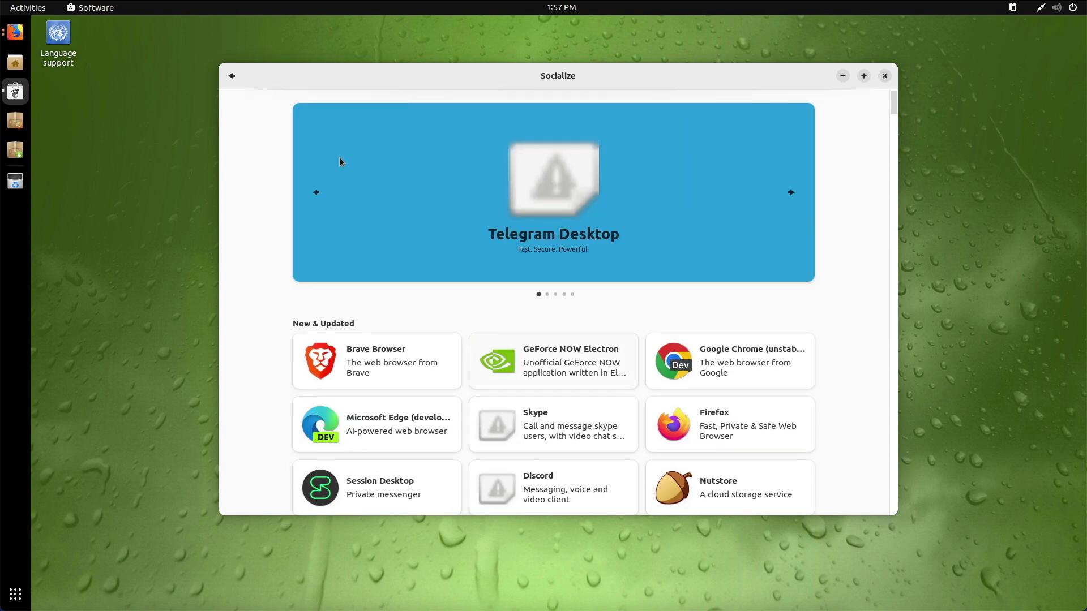
left_click(232, 76)
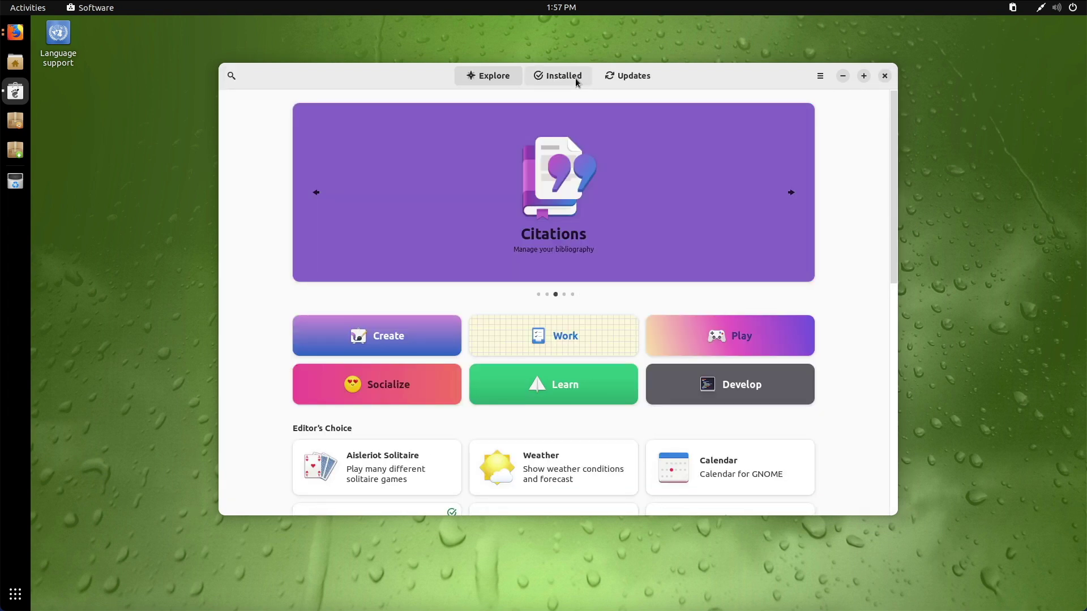
left_click(557, 76)
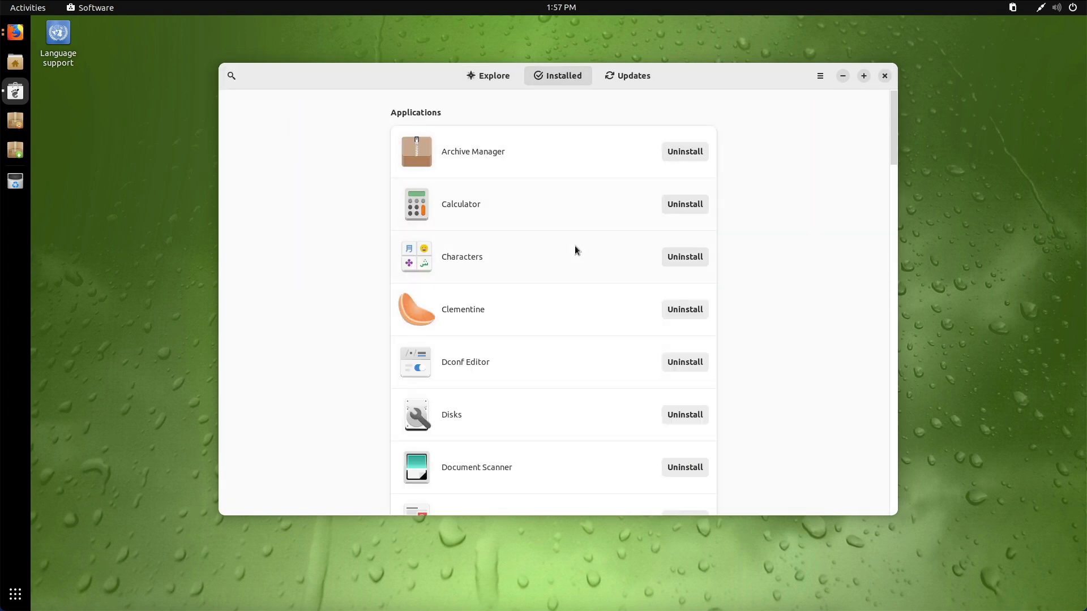
scroll(575, 246, "down", 3)
scroll(575, 245, "down", 2)
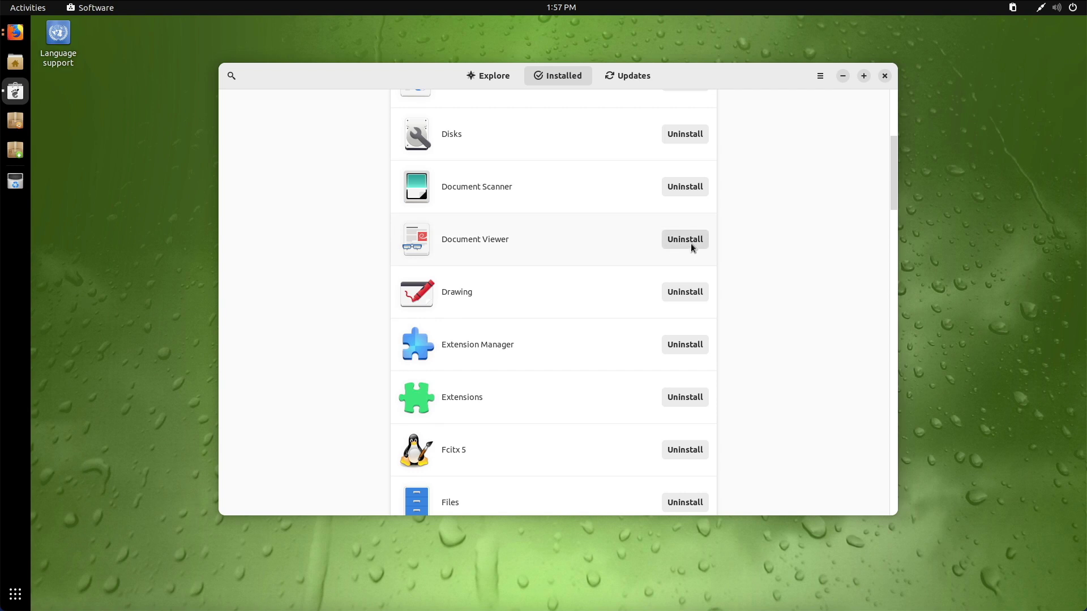
left_click(629, 79)
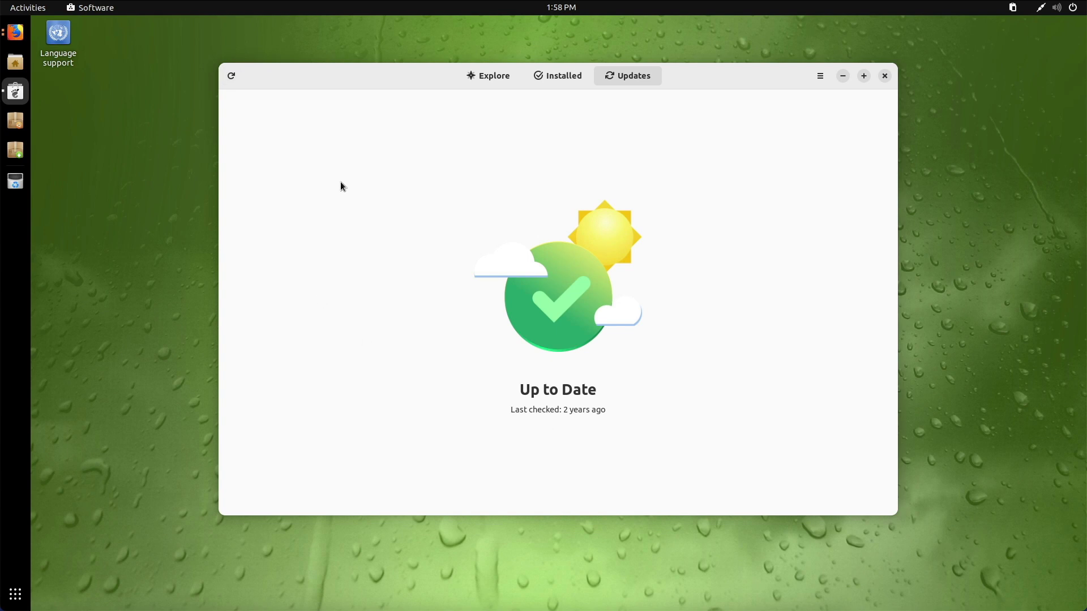
Refresh the update check, confirming Up to Date, and close GNOME Software.
left_click(232, 77)
left_click(885, 77)
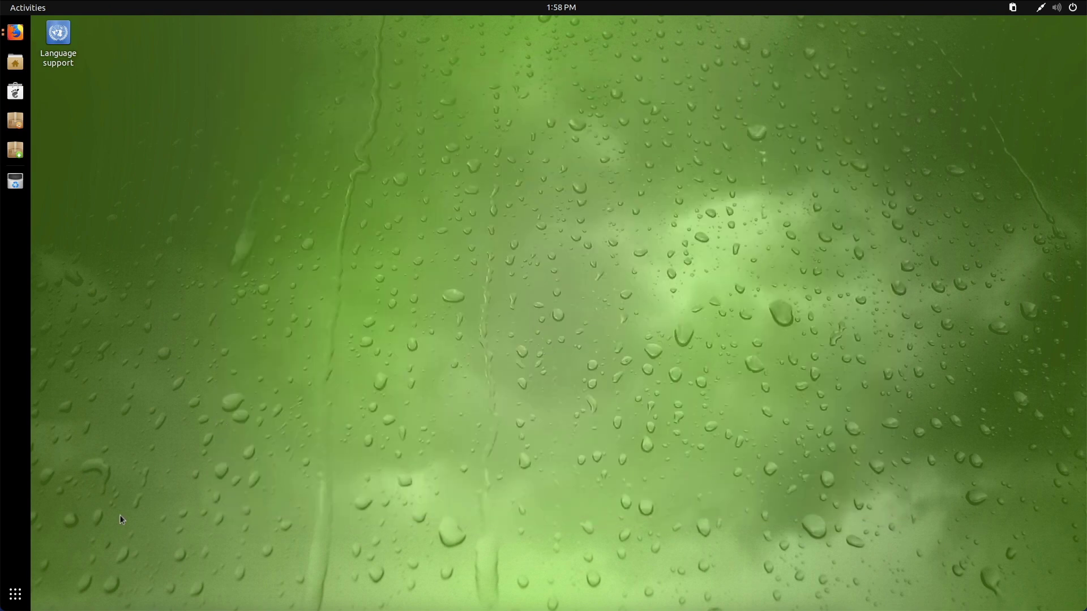
Launch Timeshift from the app grid's second page with password authentication, then close it.
left_click(15, 594)
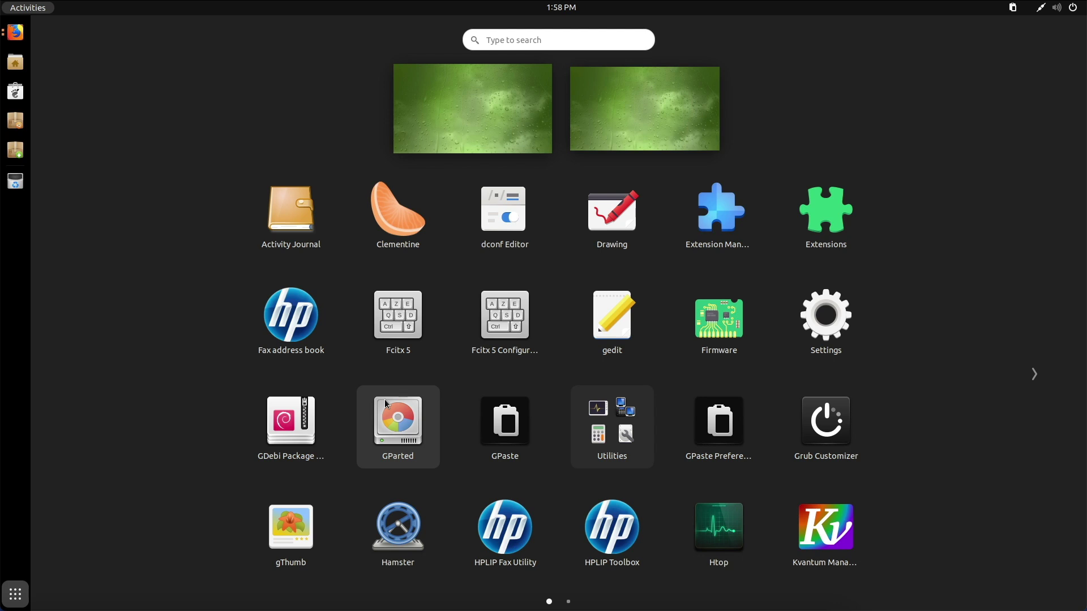
left_click(1034, 371)
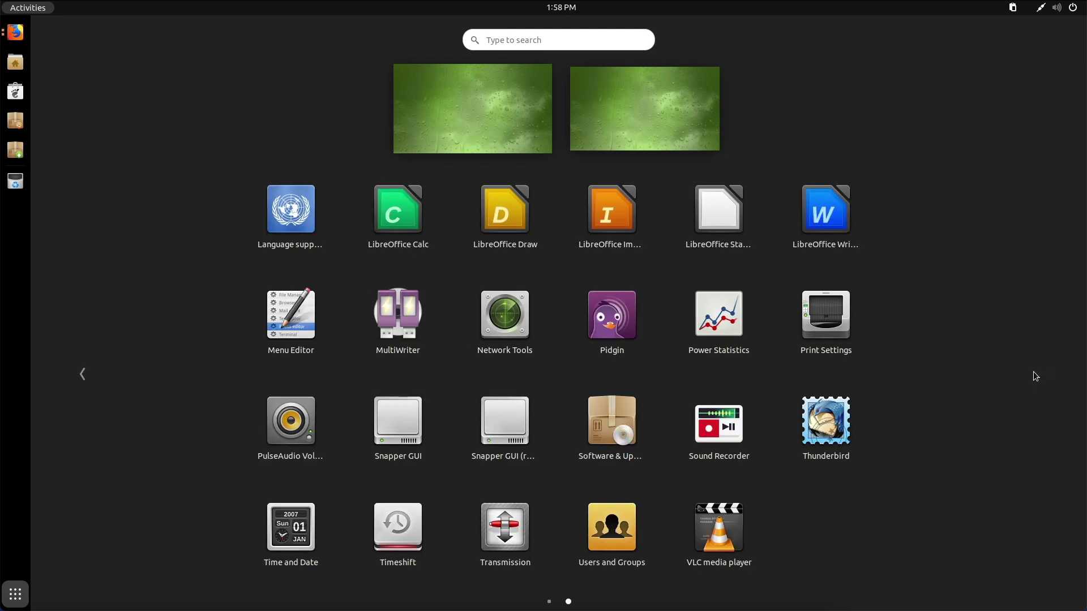
left_click(398, 528)
type("••••••")
key("Return")
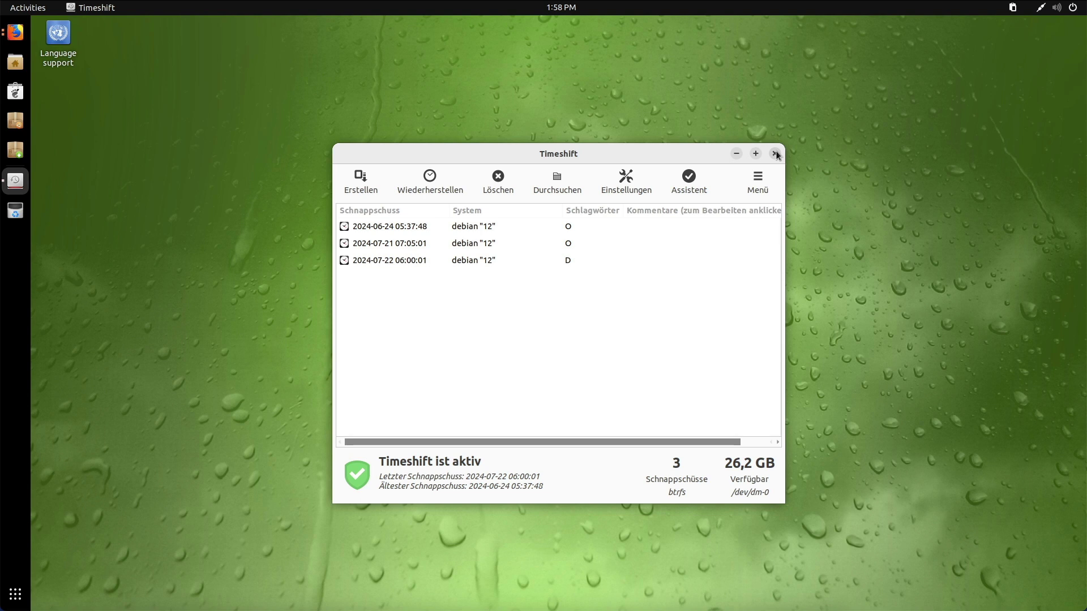
left_click(776, 154)
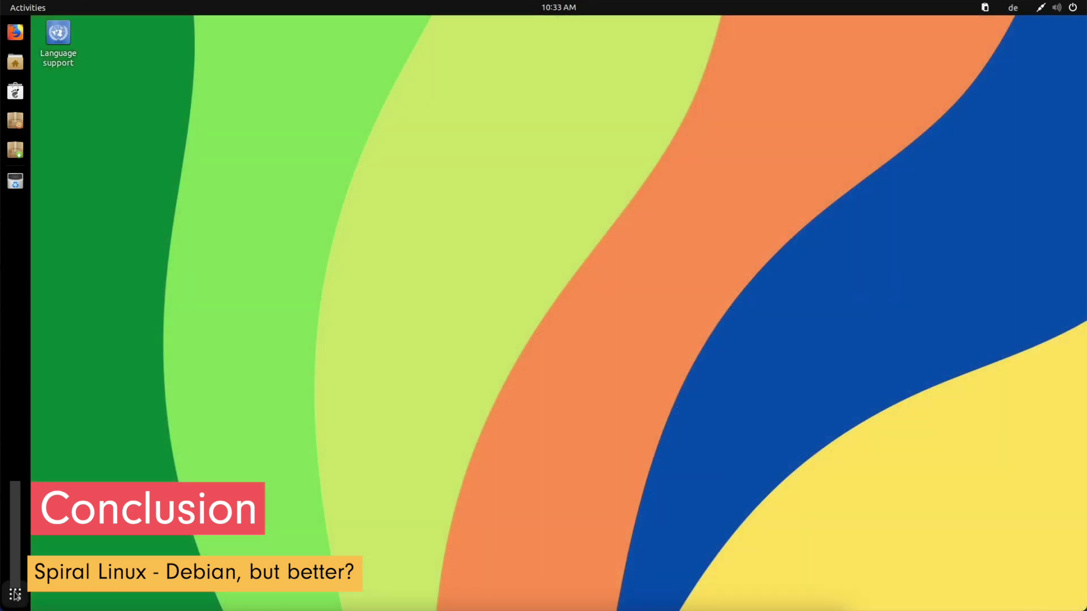
Launch Extension Manager from the app grid and enlarge its window.
left_click(15, 594)
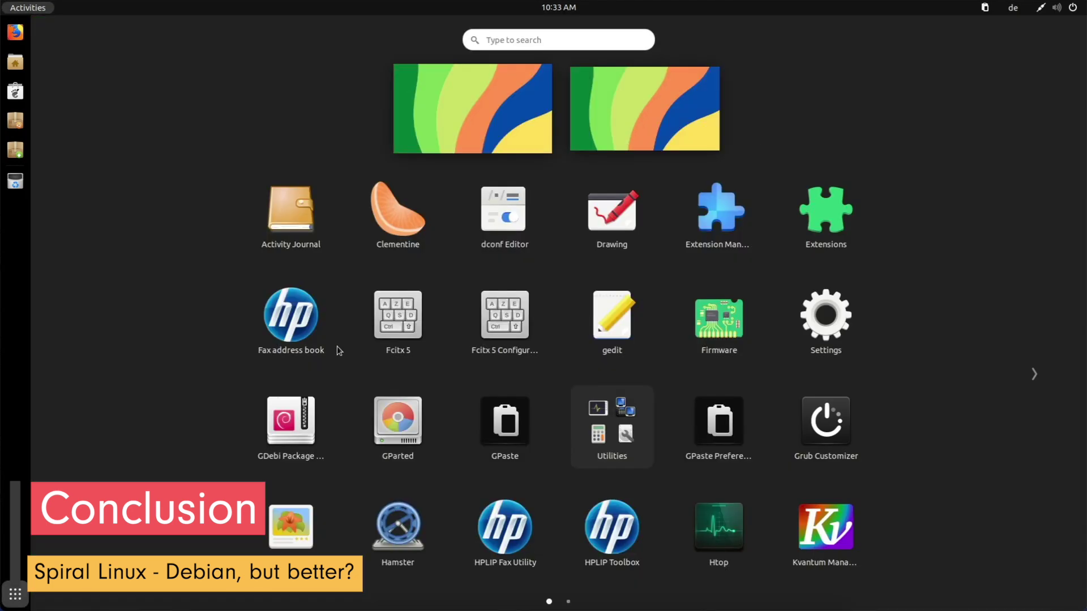
left_click(725, 226)
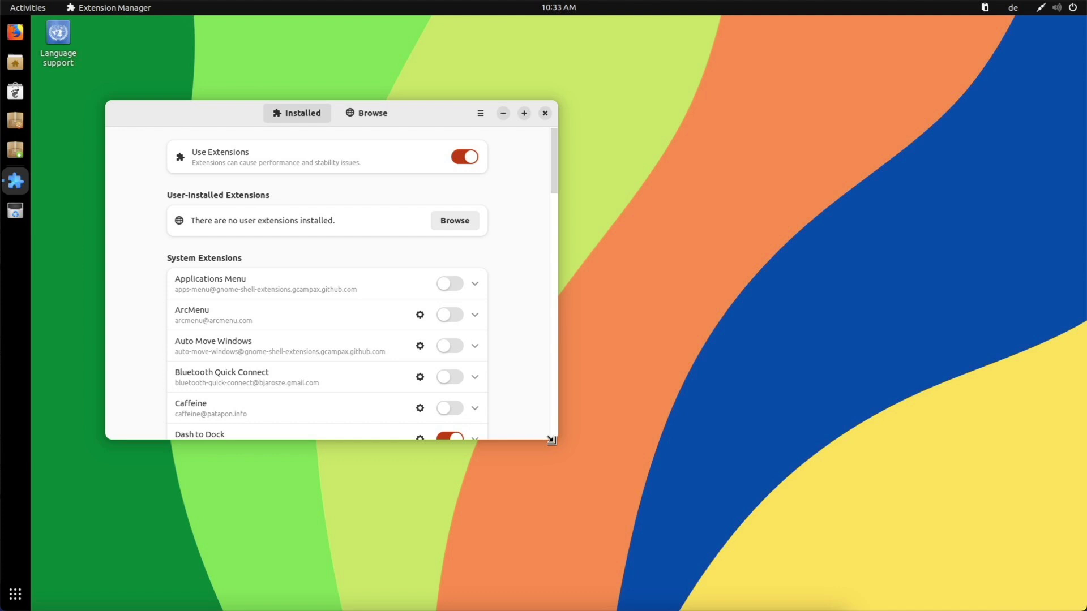
left_click_drag(550, 440, 791, 546)
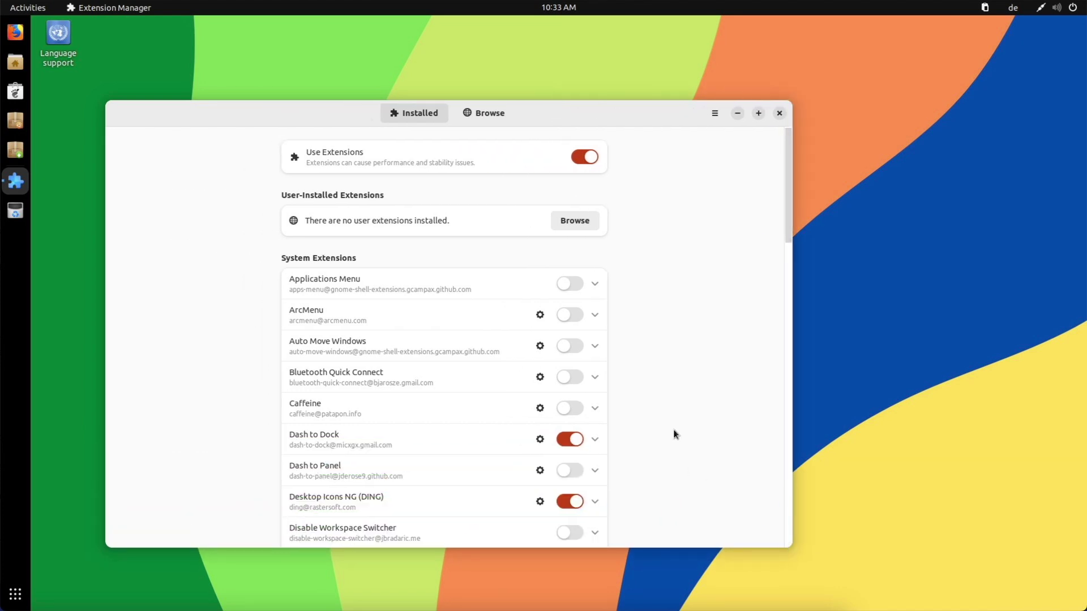
scroll(674, 435, "down", 3)
scroll(674, 434, "down", 2)
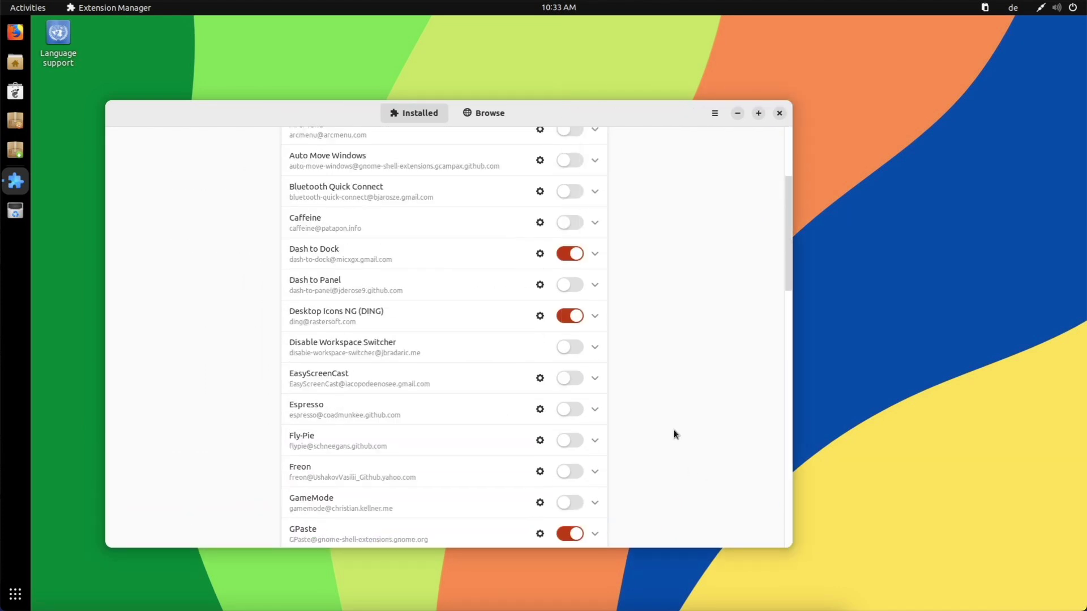
scroll(675, 434, "down", 3)
scroll(674, 436, "down", 3)
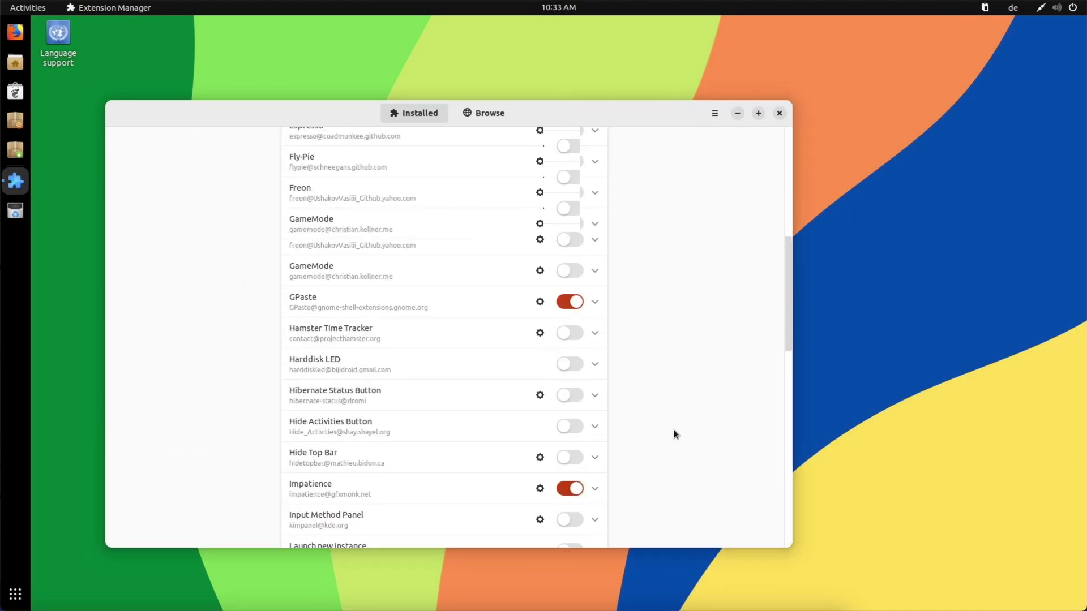
scroll(674, 435, "down", 3)
scroll(674, 436, "down", 3)
scroll(674, 435, "down", 3)
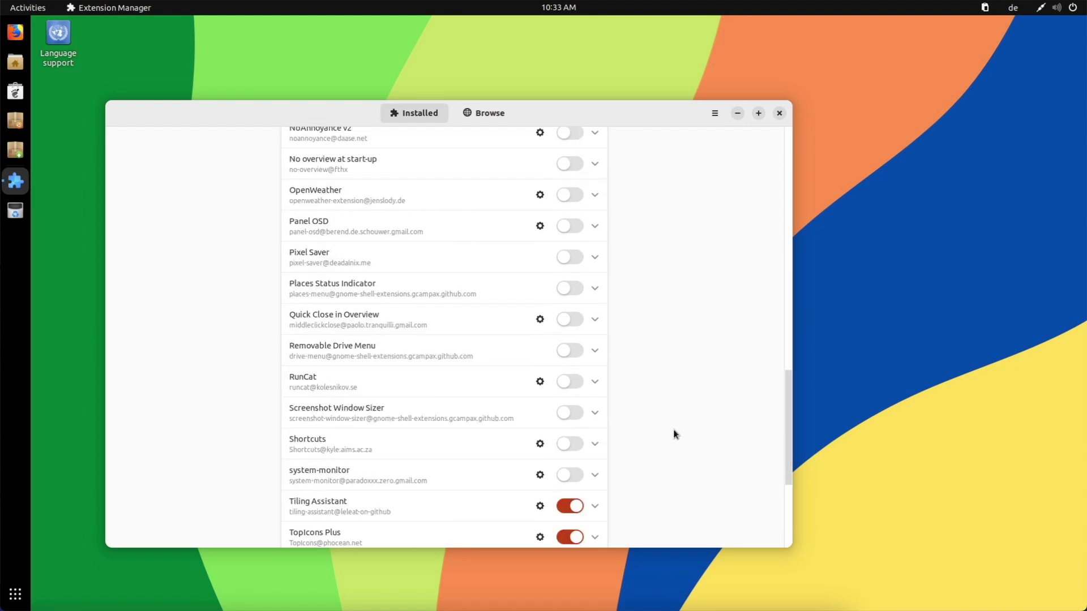
scroll(674, 435, "down", 2)
scroll(675, 434, "down", 1)
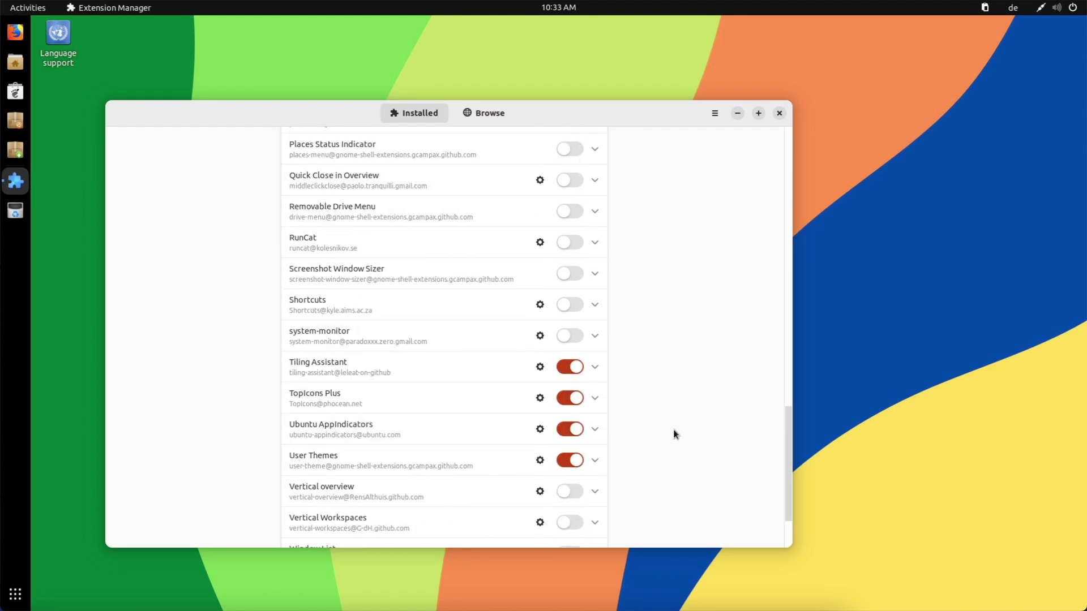
scroll(674, 435, "up", 3)
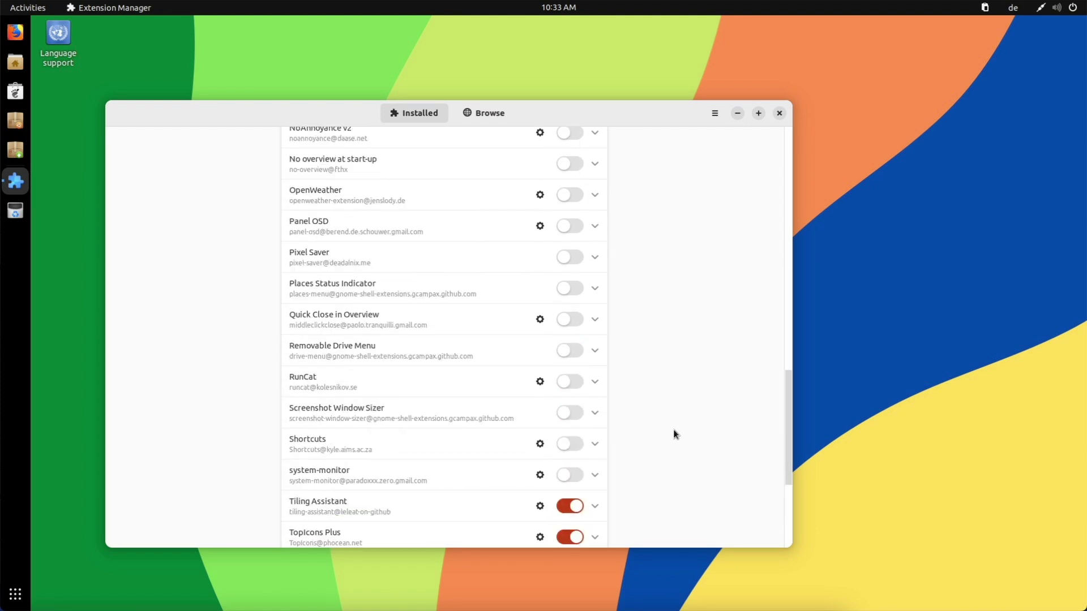
scroll(674, 434, "up", 3)
scroll(674, 435, "up", 2)
scroll(675, 435, "up", 5)
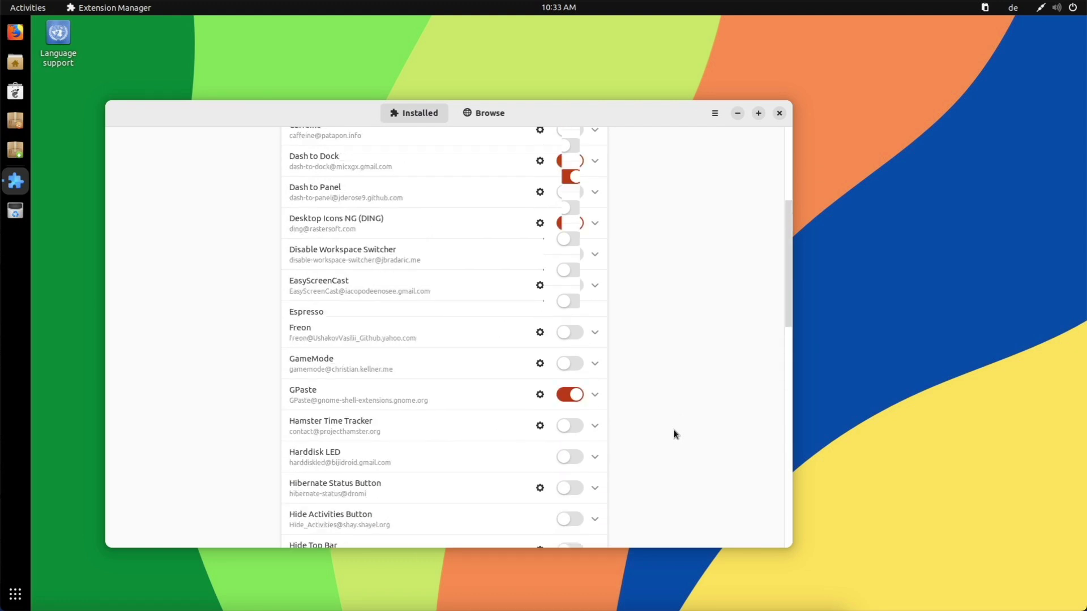
scroll(675, 435, "up", 1)
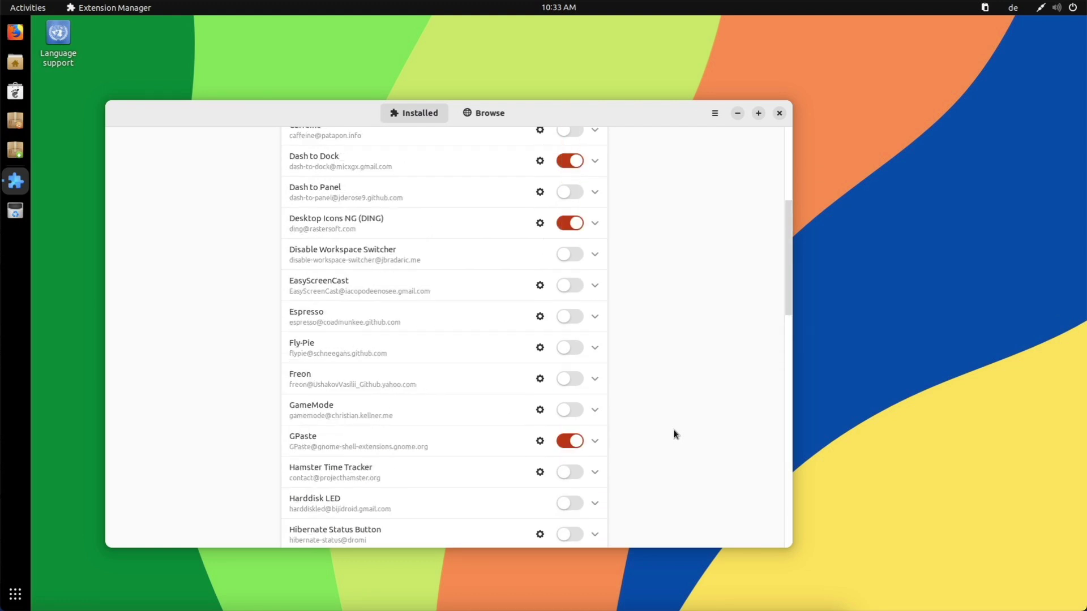
In Dash to Dock settings, move the dock to the bottom and disable panel mode.
left_click(540, 161)
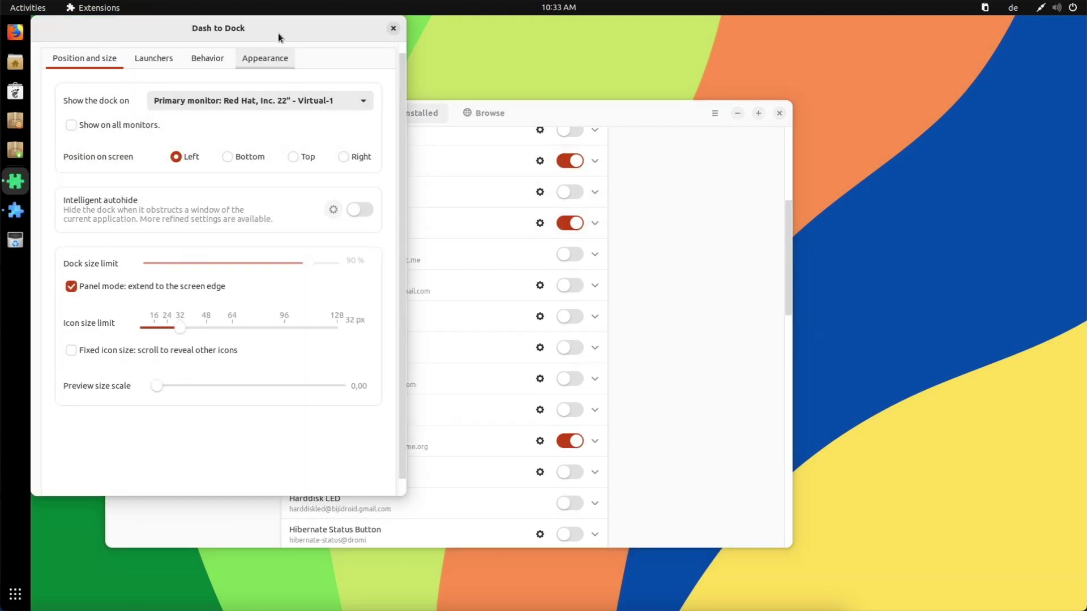
left_click_drag(272, 28, 524, 80)
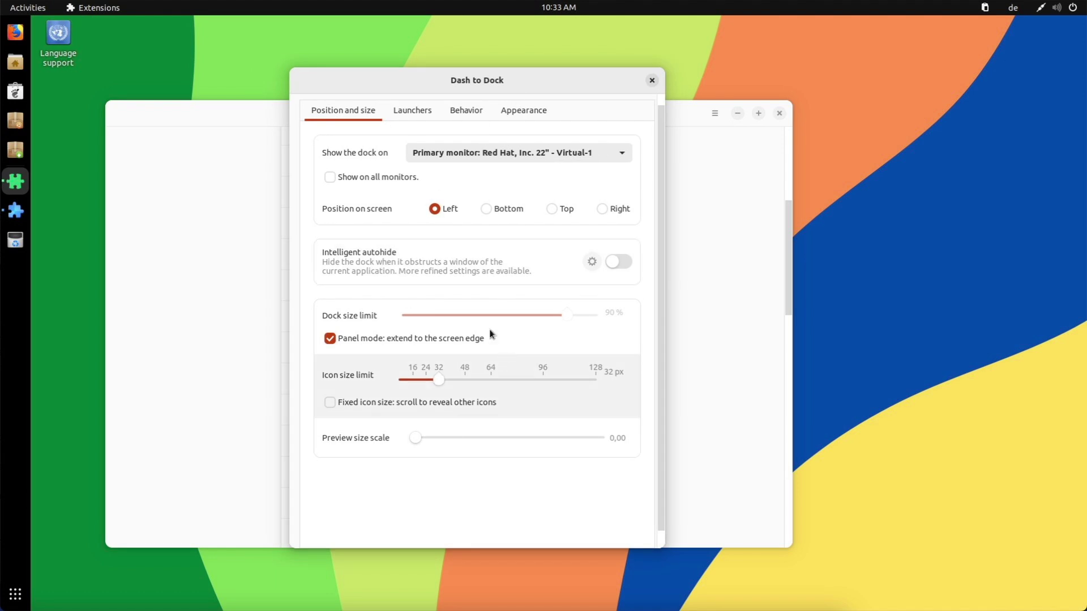
left_click(486, 208)
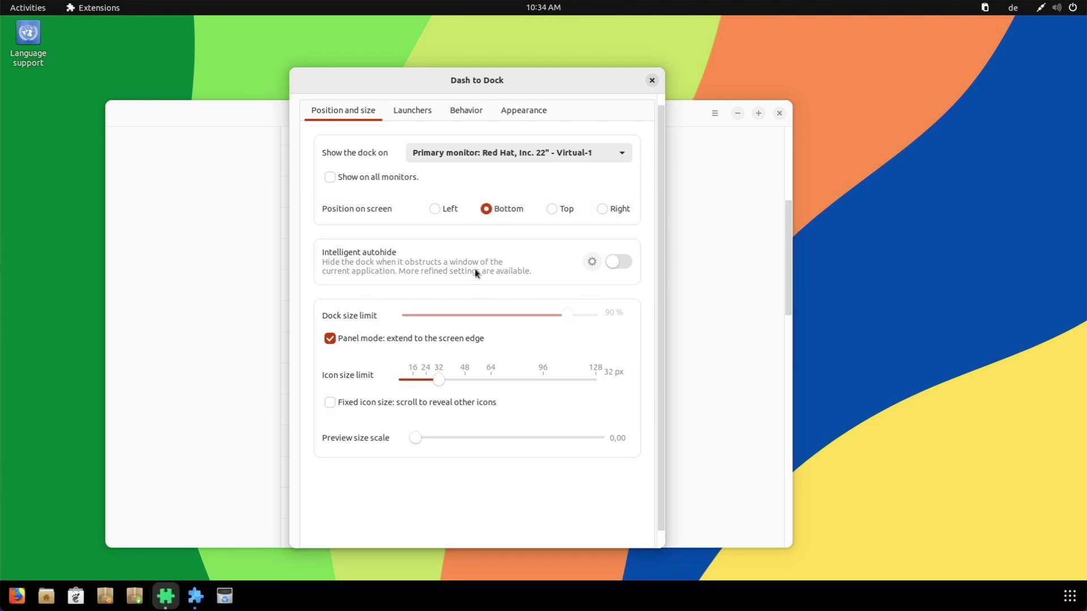
left_click(328, 339)
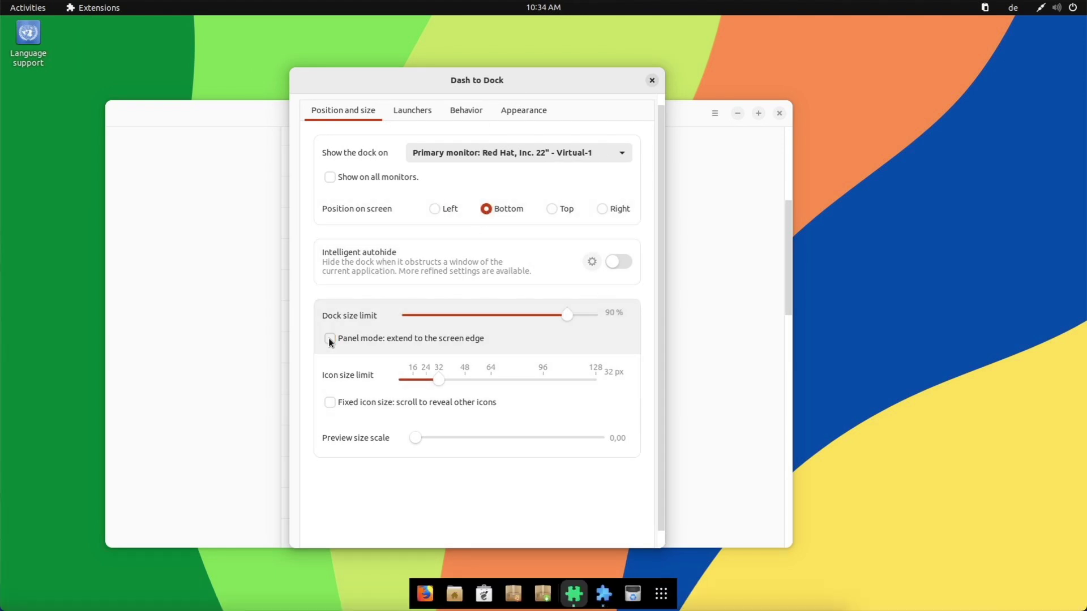
Under Appearance, toggle Shrink the dash off and on, and enable the built-in theme.
left_click(523, 110)
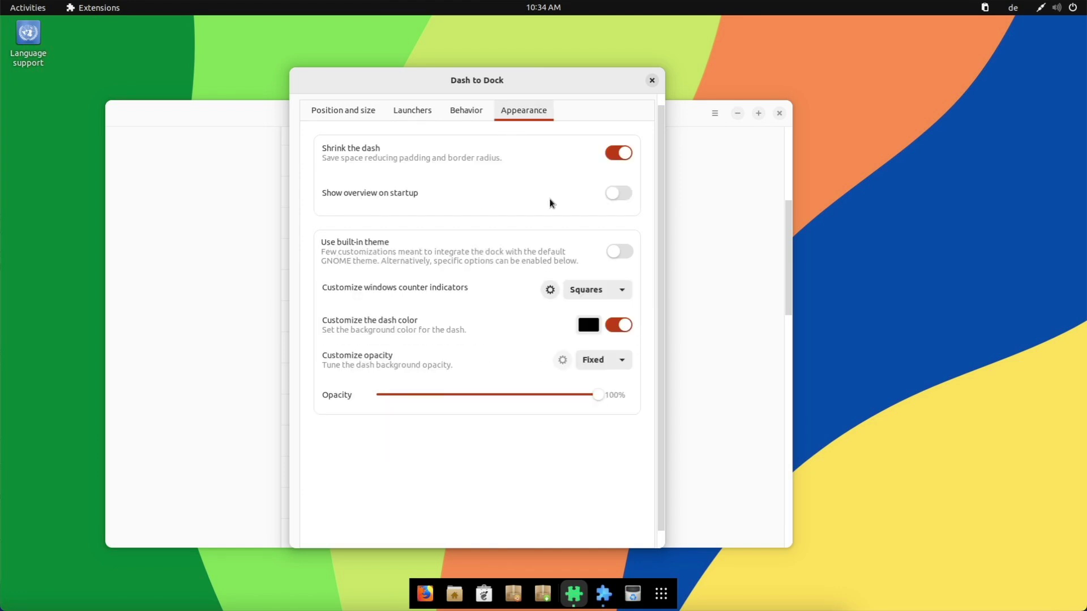
left_click(623, 154)
left_click(623, 155)
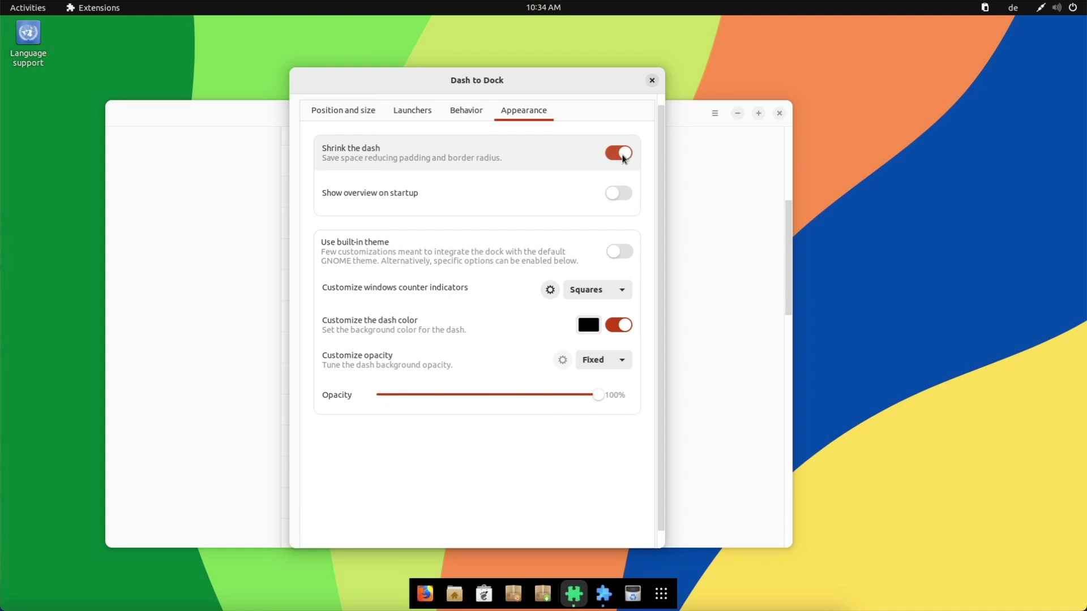
left_click(617, 252)
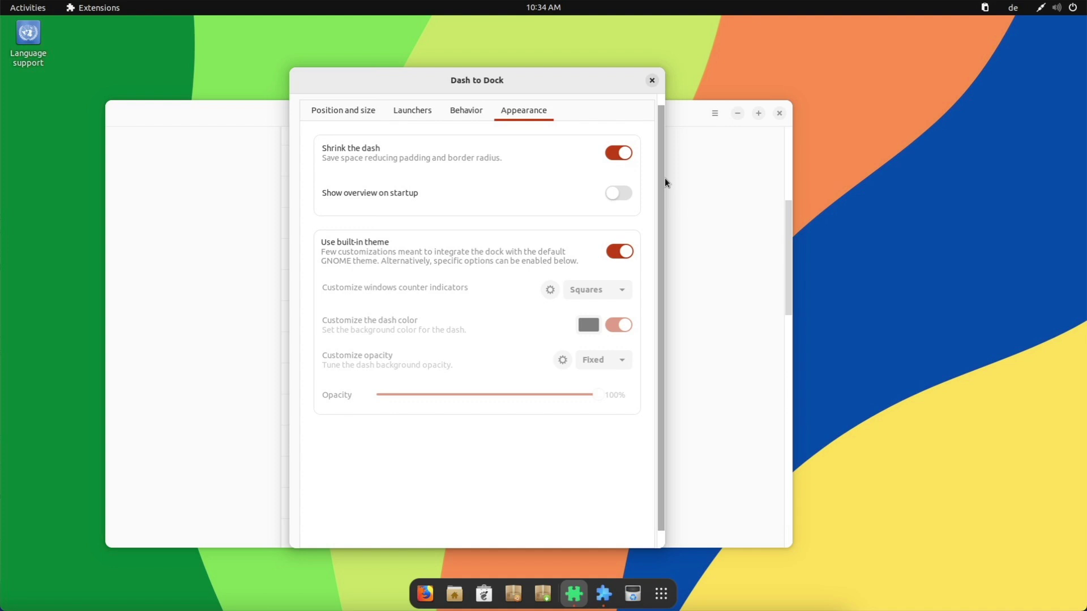
left_click(651, 83)
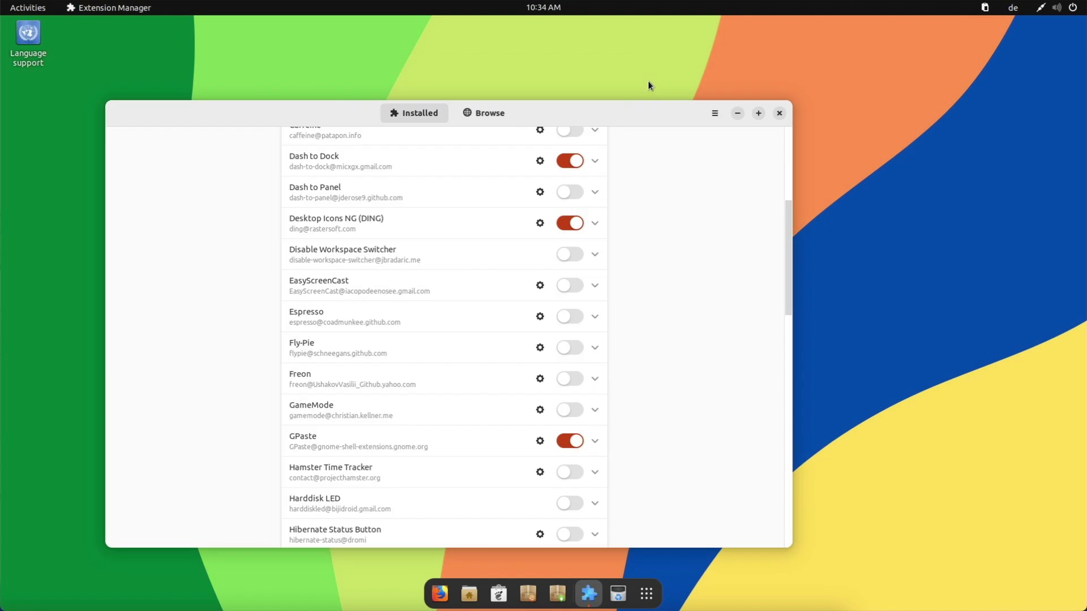
left_click_drag(585, 122, 753, 86)
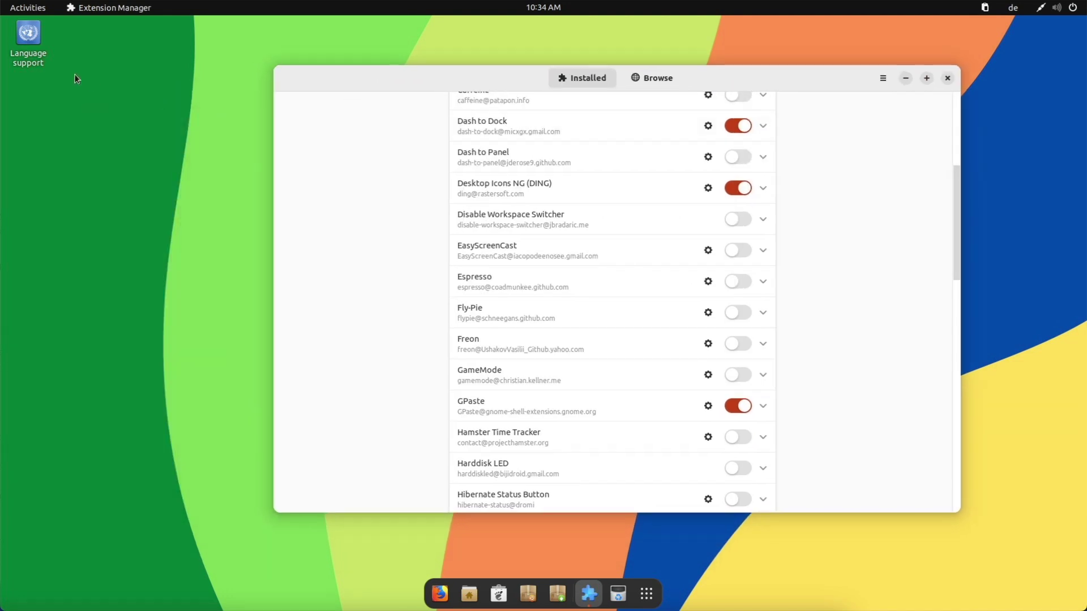
left_click(647, 593)
left_click(489, 348)
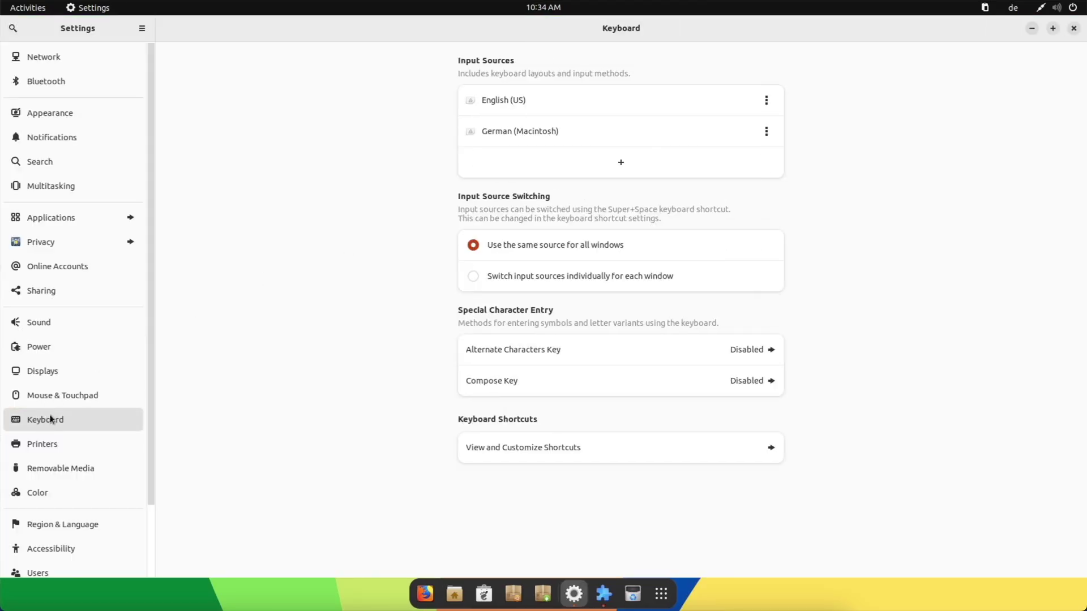
scroll(47, 416, "down", 3)
left_click(51, 558)
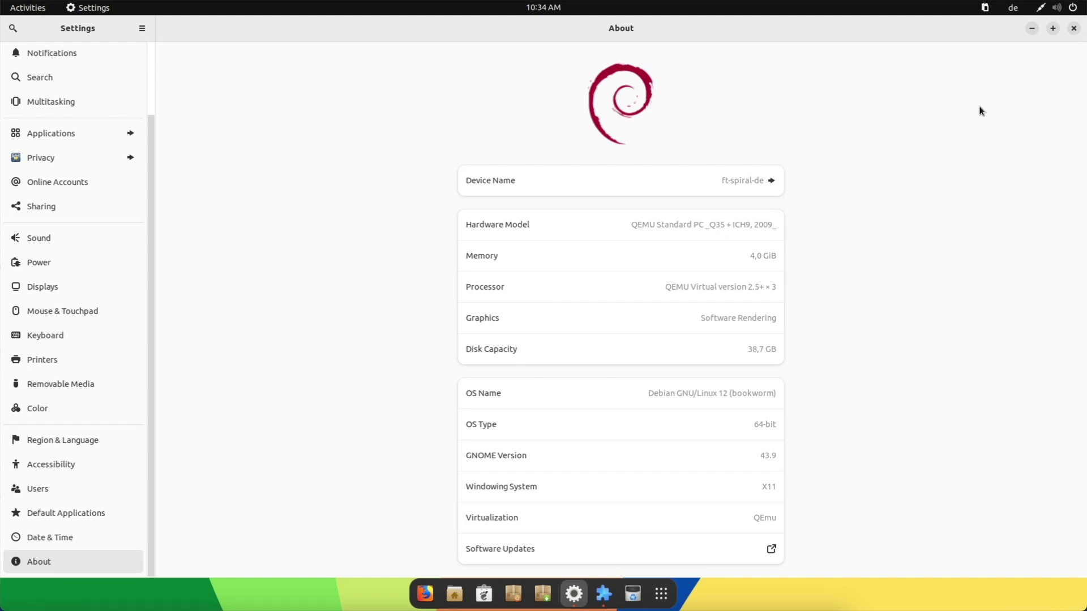
left_click(1073, 29)
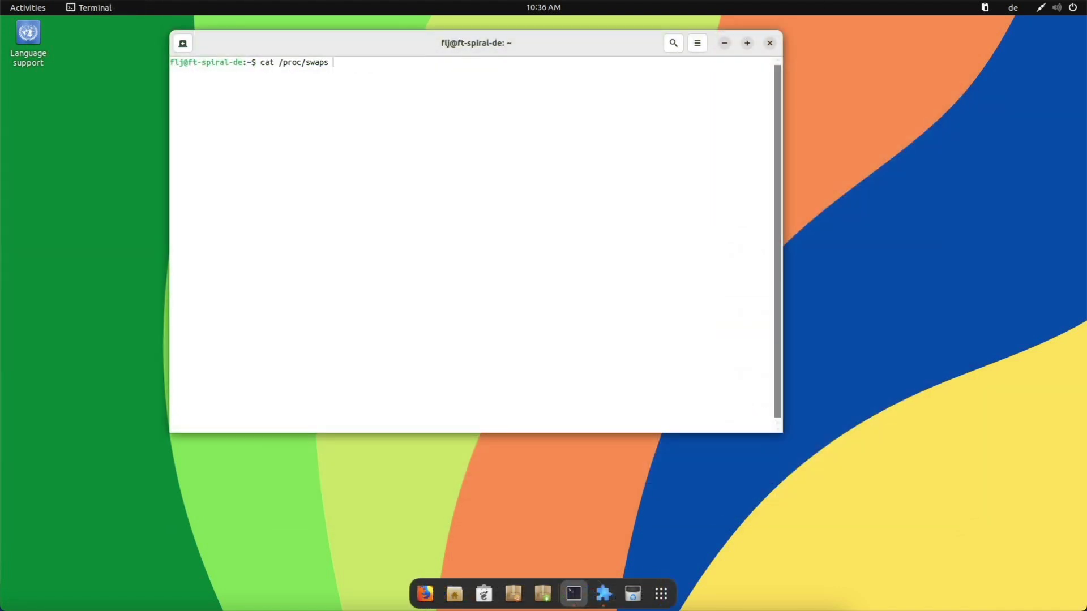
key("Return")
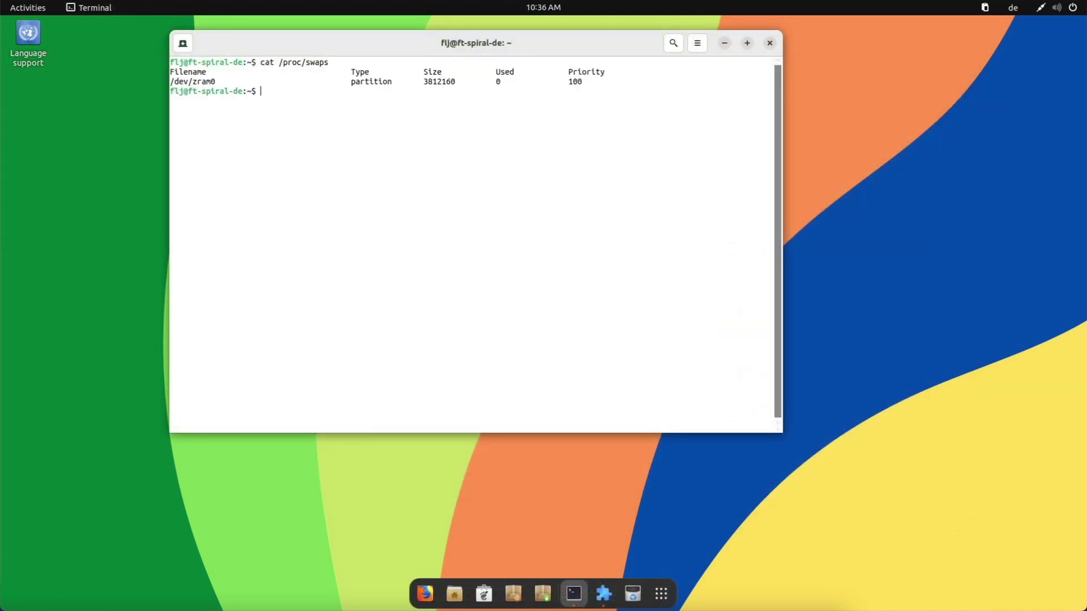
Highlight /dev/zram0 in the swap listing, close Terminal, and open the application grid.
double_click(193, 81)
left_click(378, 133)
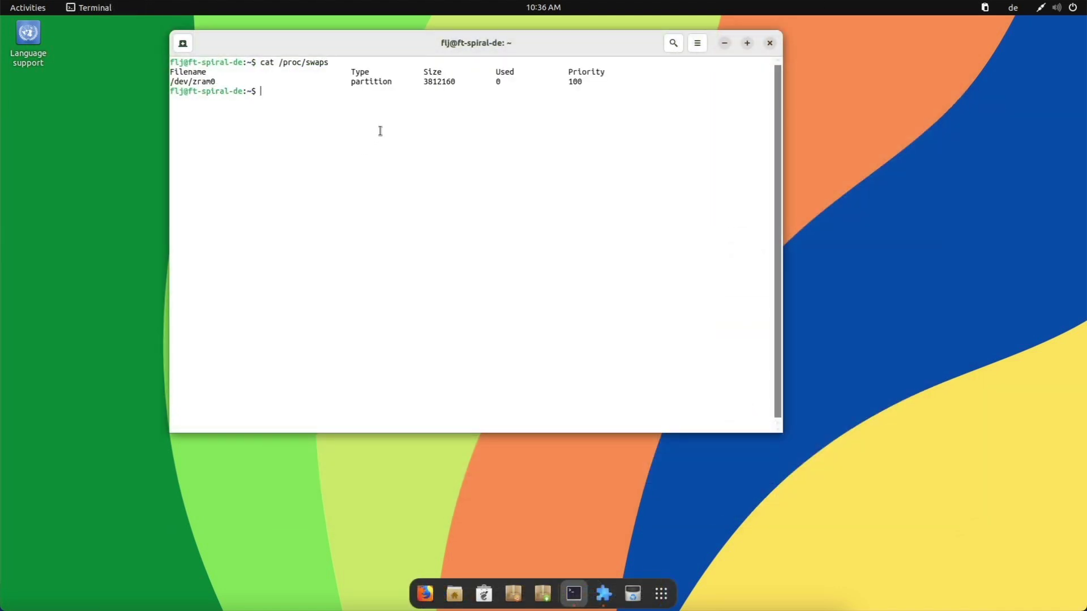
left_click(769, 43)
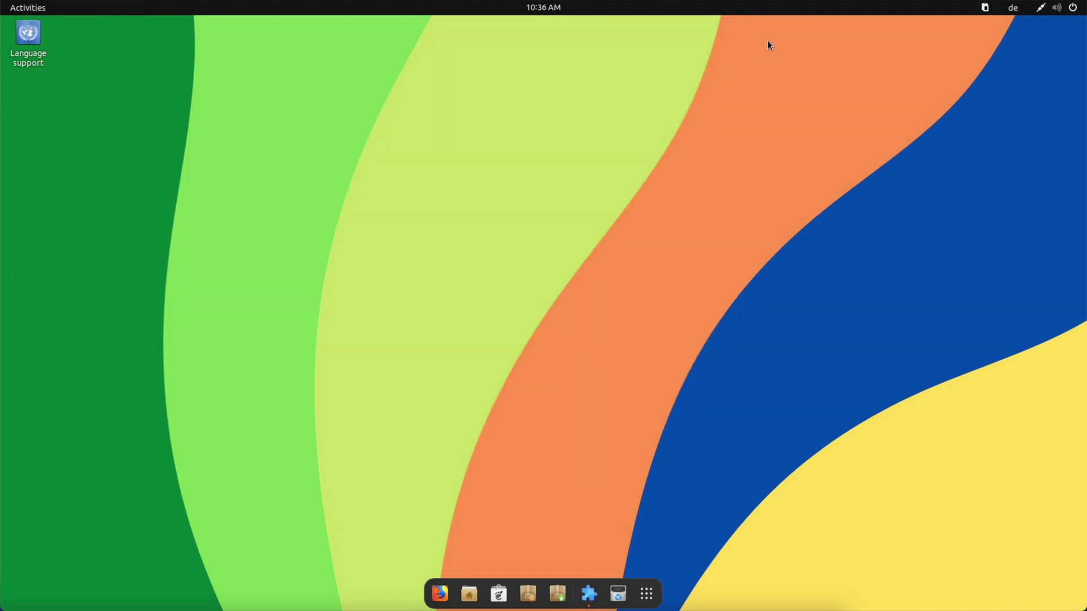
left_click(646, 594)
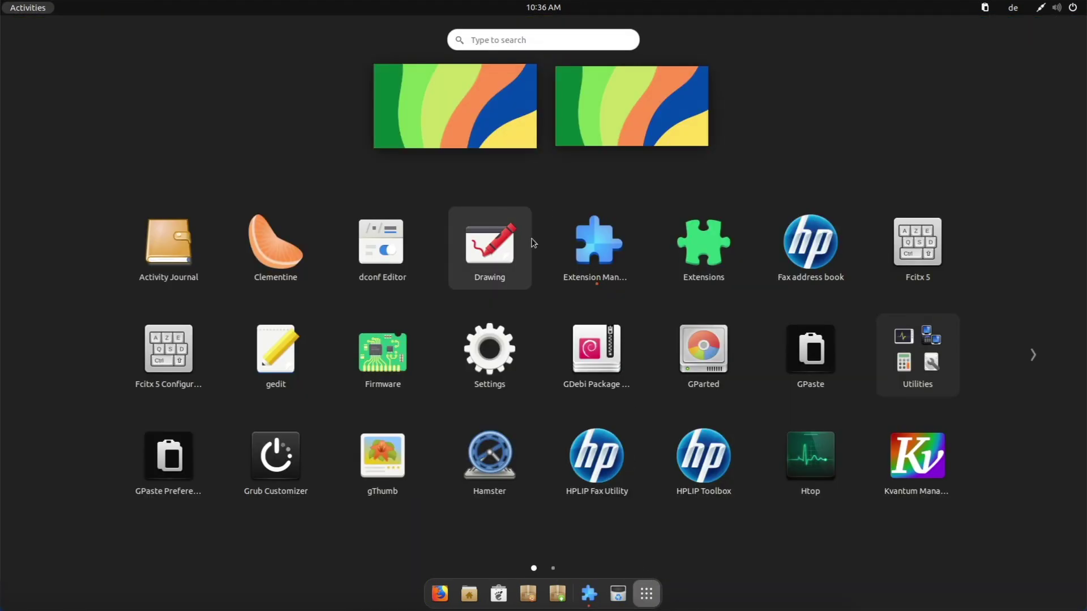